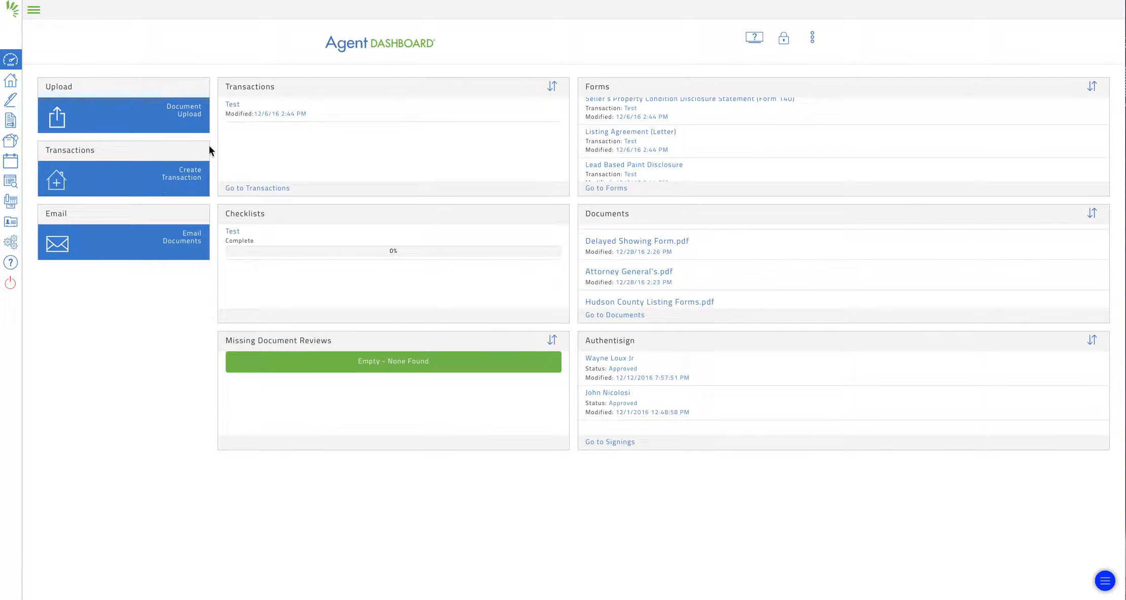
- Return to the agent dashboard and start a new transaction
click(12, 83)
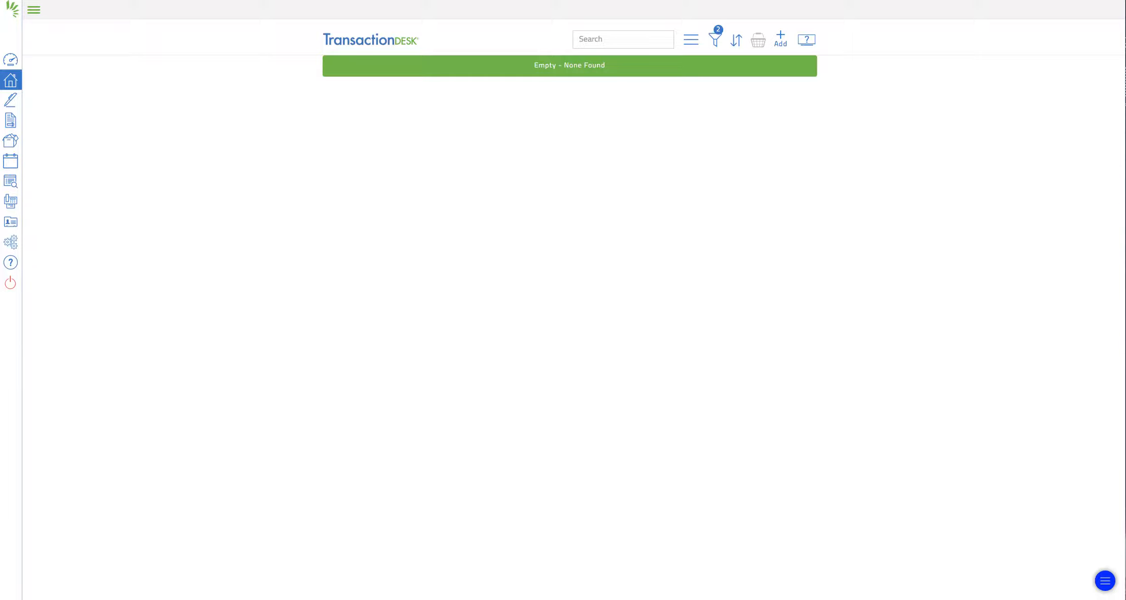
click(10, 60)
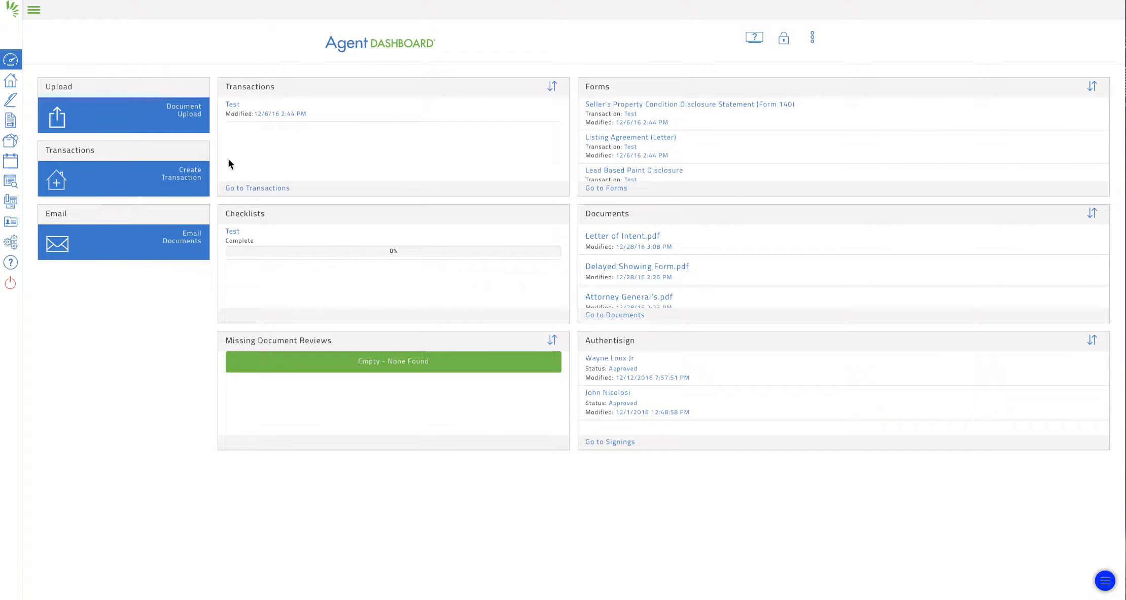
click(181, 179)
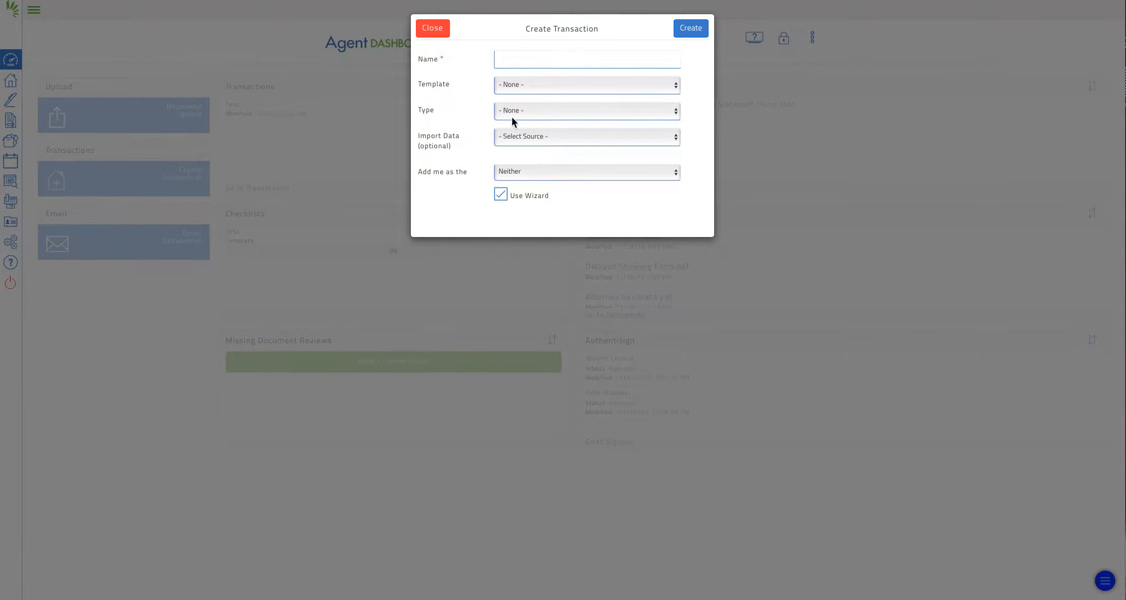
click(511, 60)
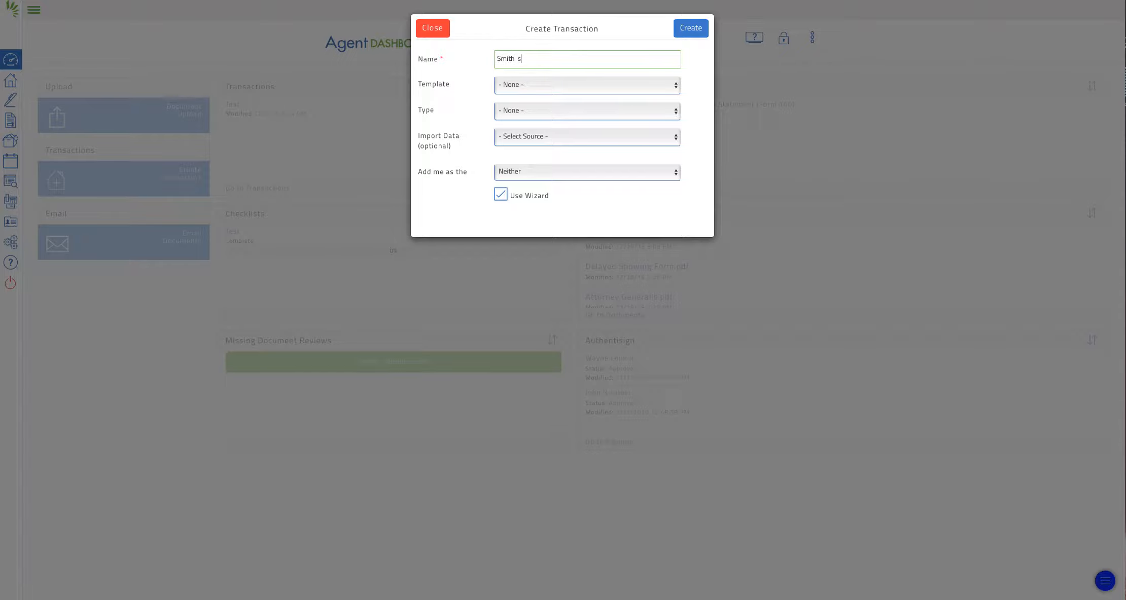
text(12_28_16)
key(BackSpace)
key(BackSpace)
key(BackSpace)
key(BackSpace)
key(BackSpace)
key(BackSpace)
key(BackSpace)
key(BackSpace)
click(678, 87)
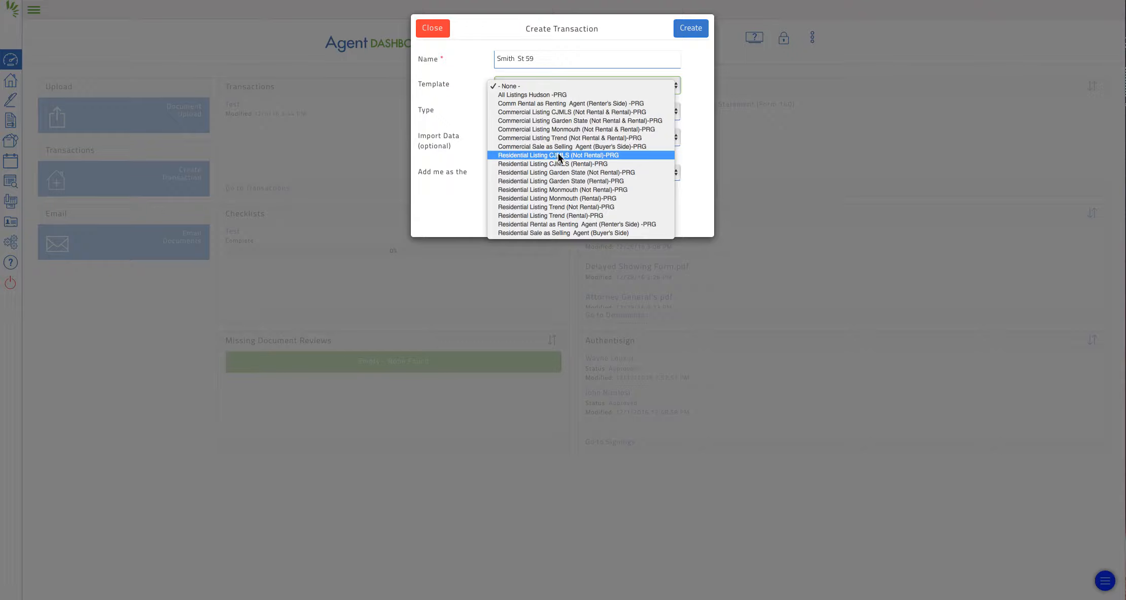
click(594, 157)
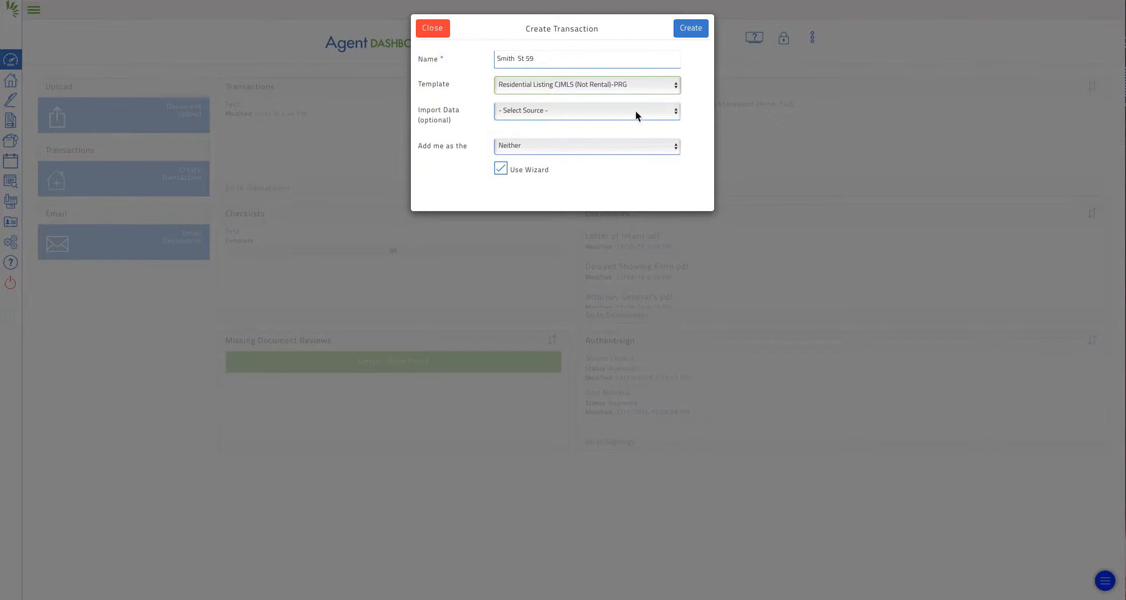
click(673, 111)
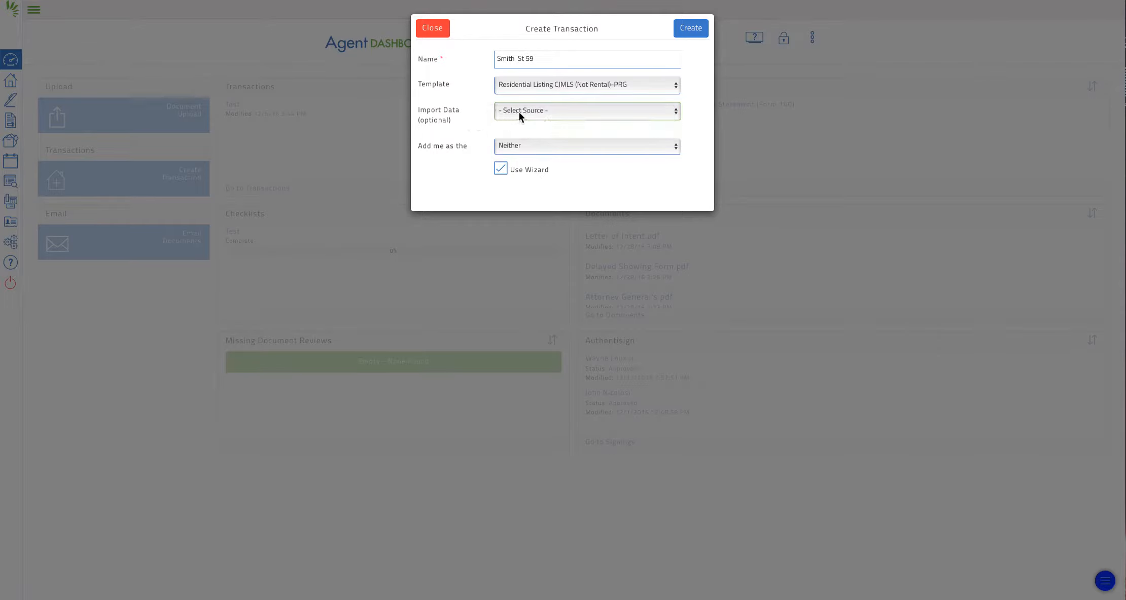
- Keep Import Data as Select Source and add yourself as the Listing Agent
click(674, 113)
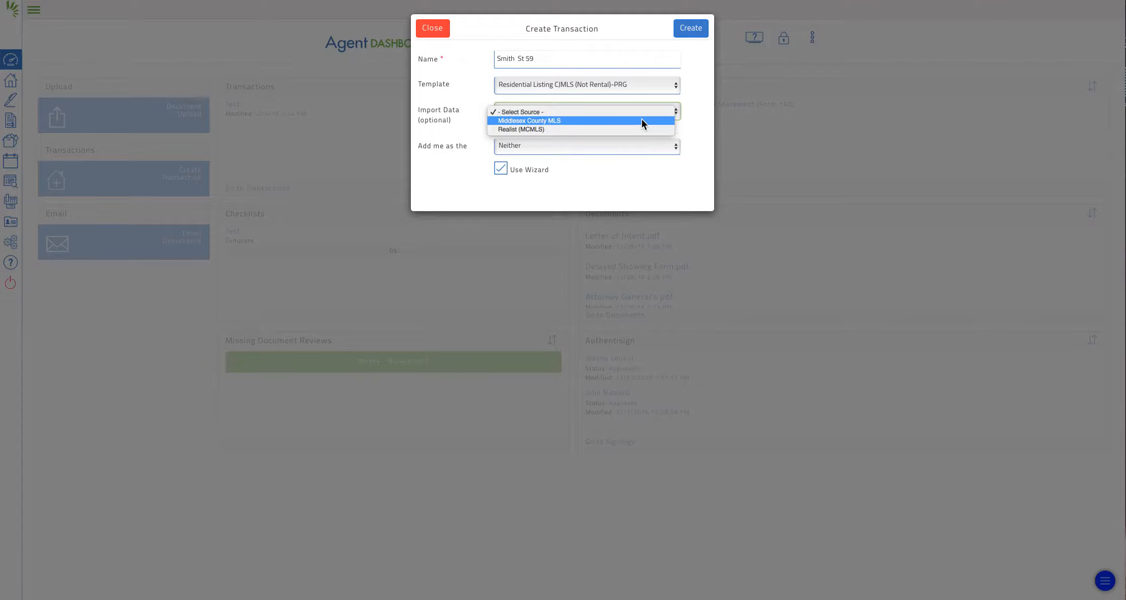
click(697, 110)
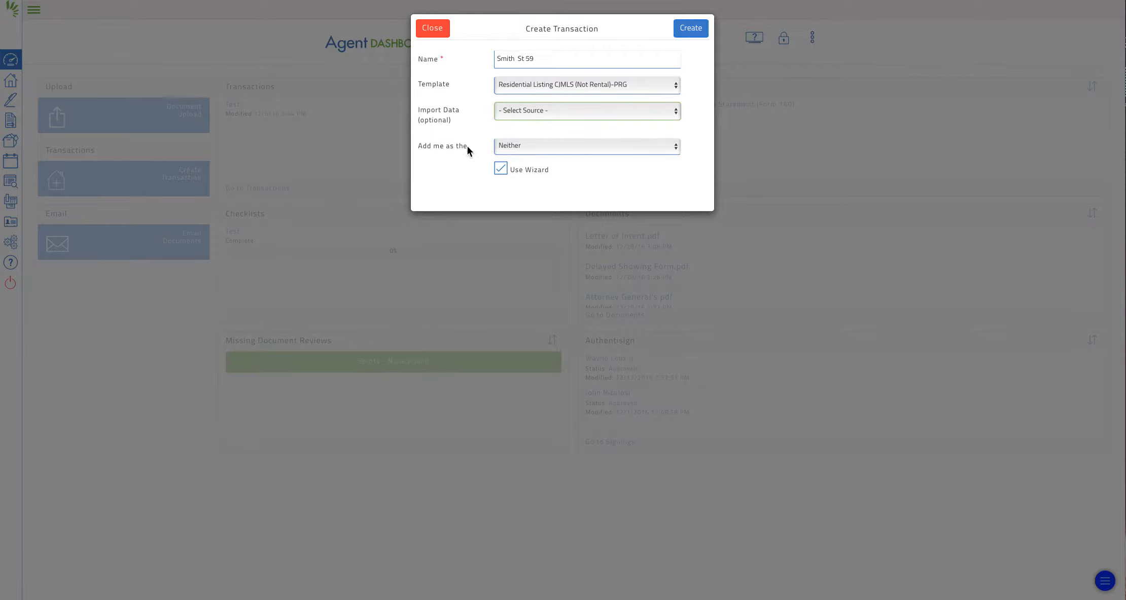
click(669, 146)
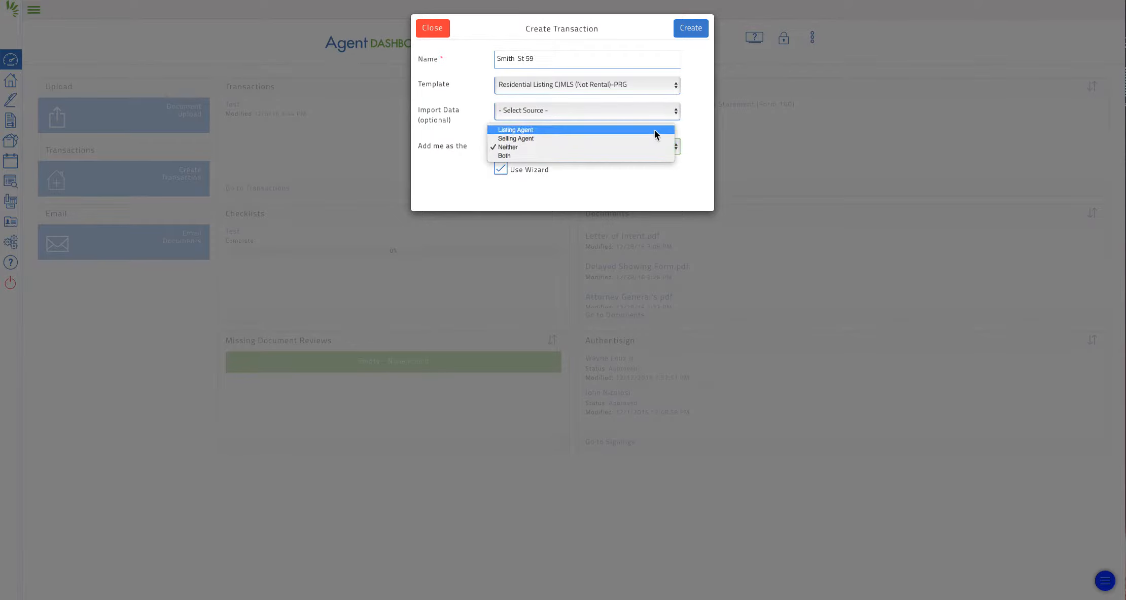
click(654, 130)
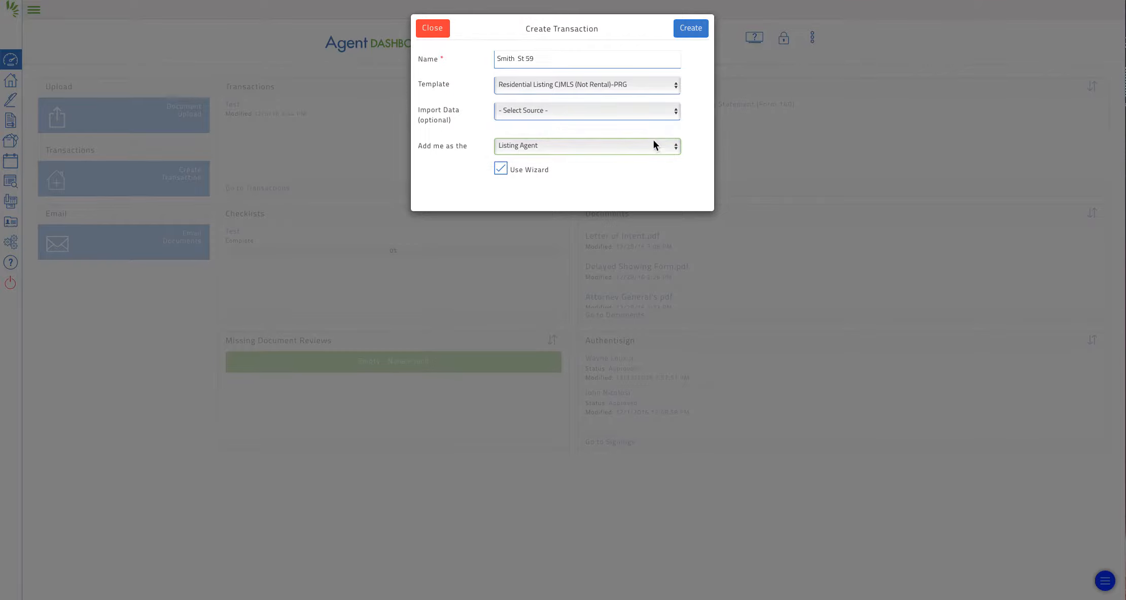
click(652, 141)
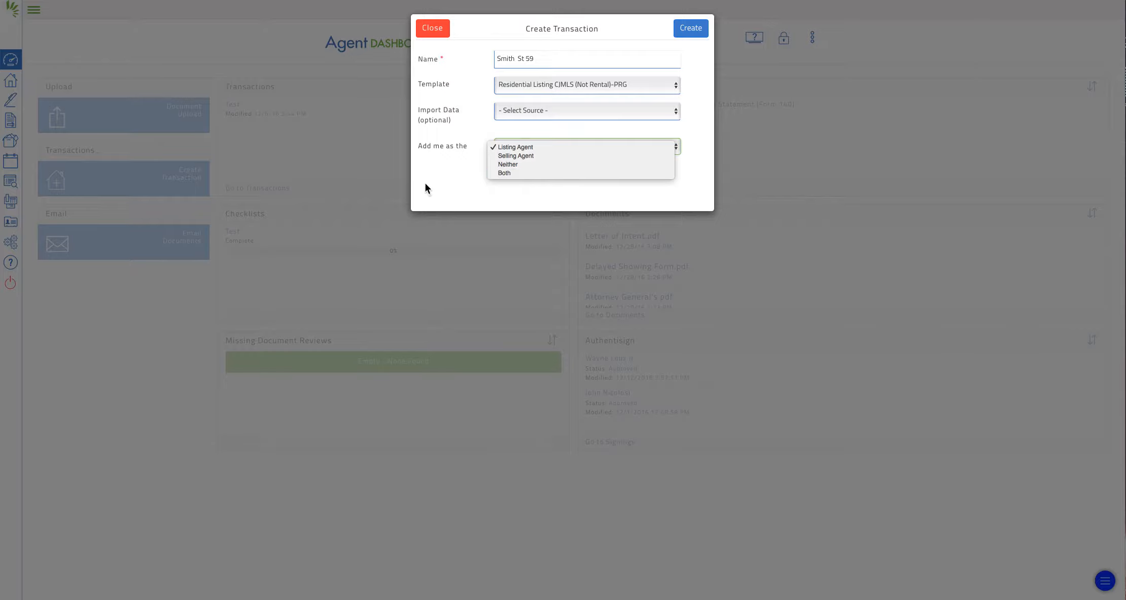
click(440, 180)
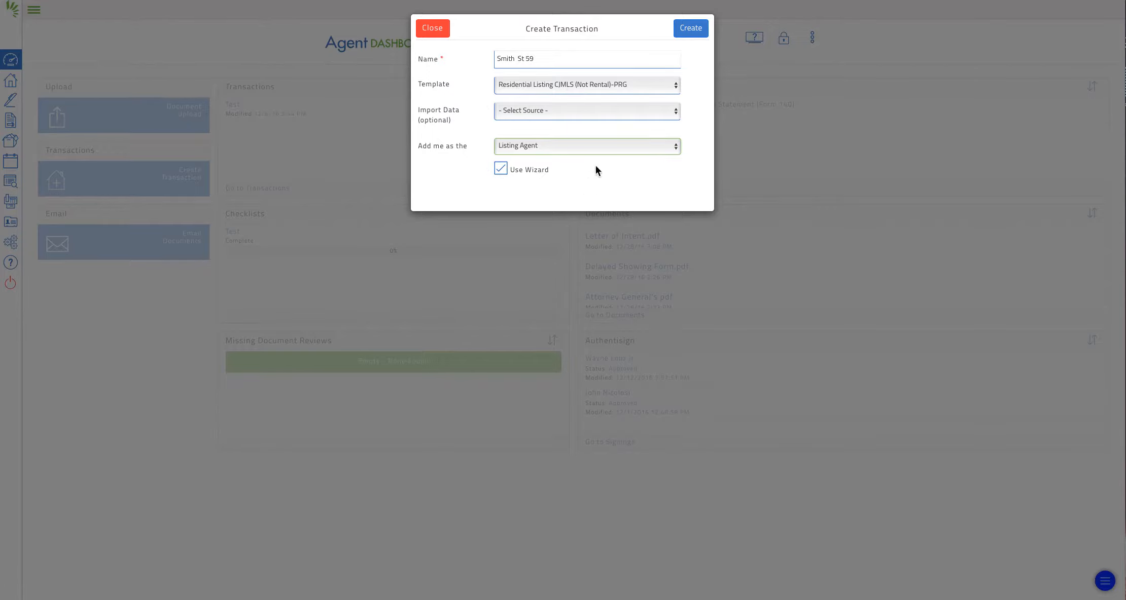
- Create the transaction and set its status to Active in the Details step
click(691, 29)
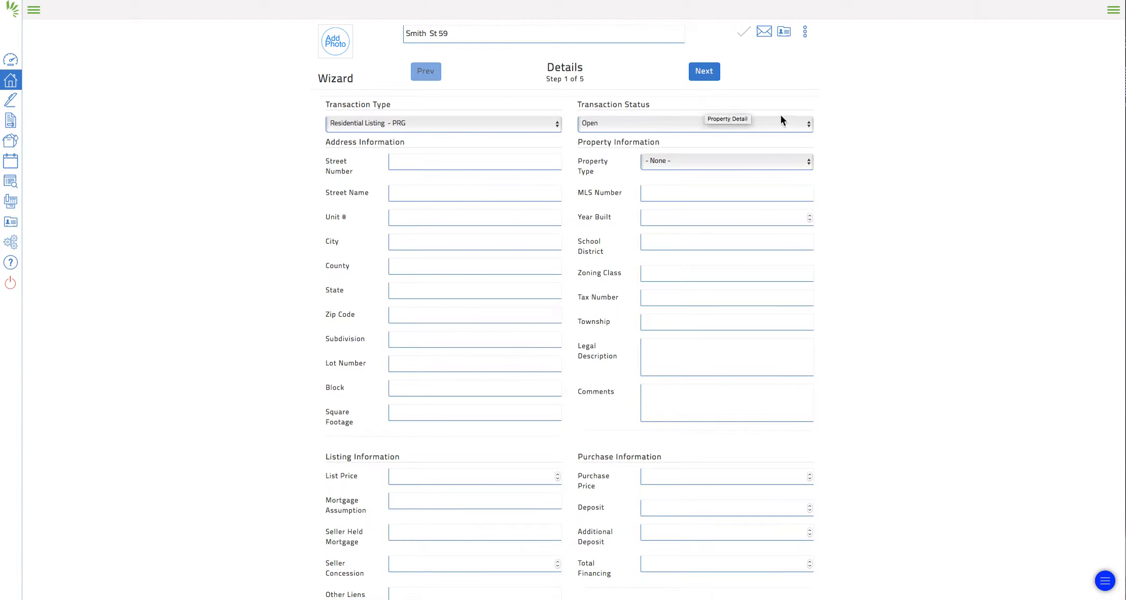
click(809, 124)
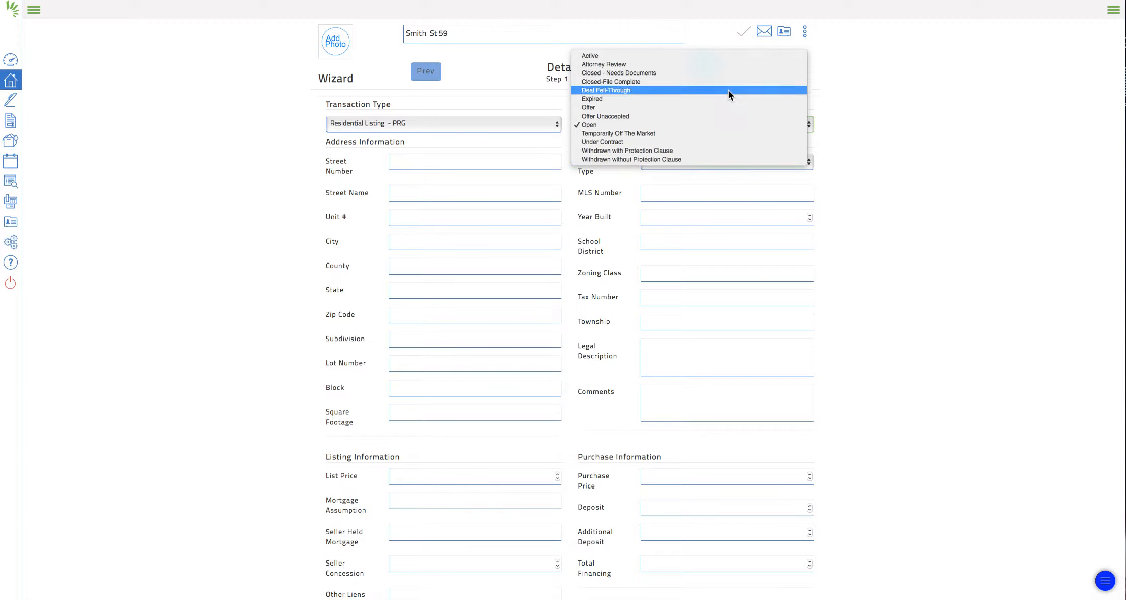
click(714, 56)
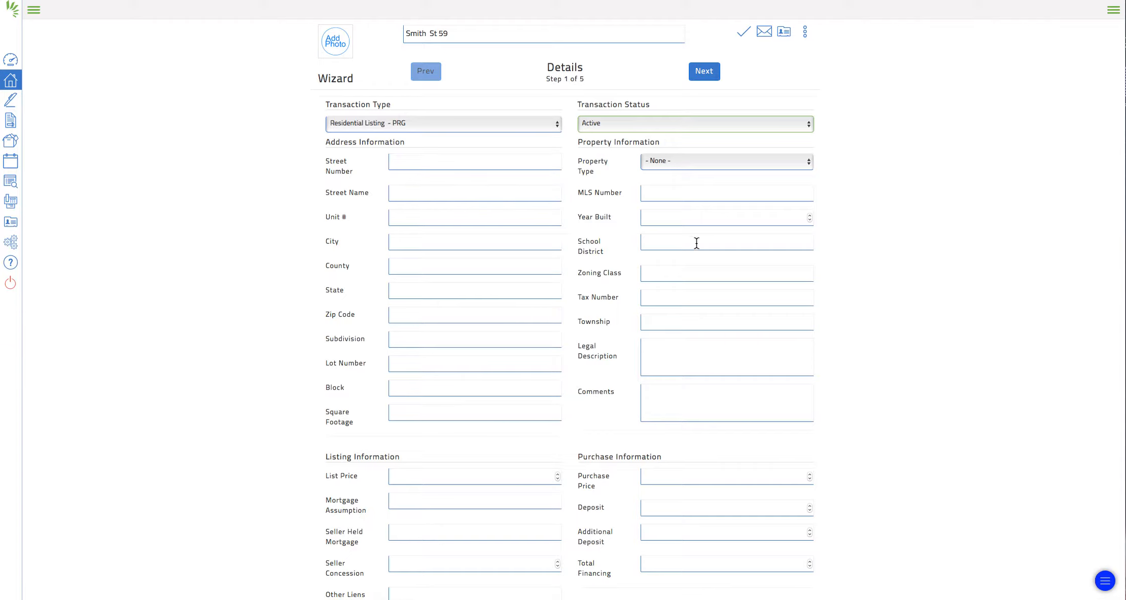
scroll(711, 248, down, 1)
scroll(711, 249, up, 1)
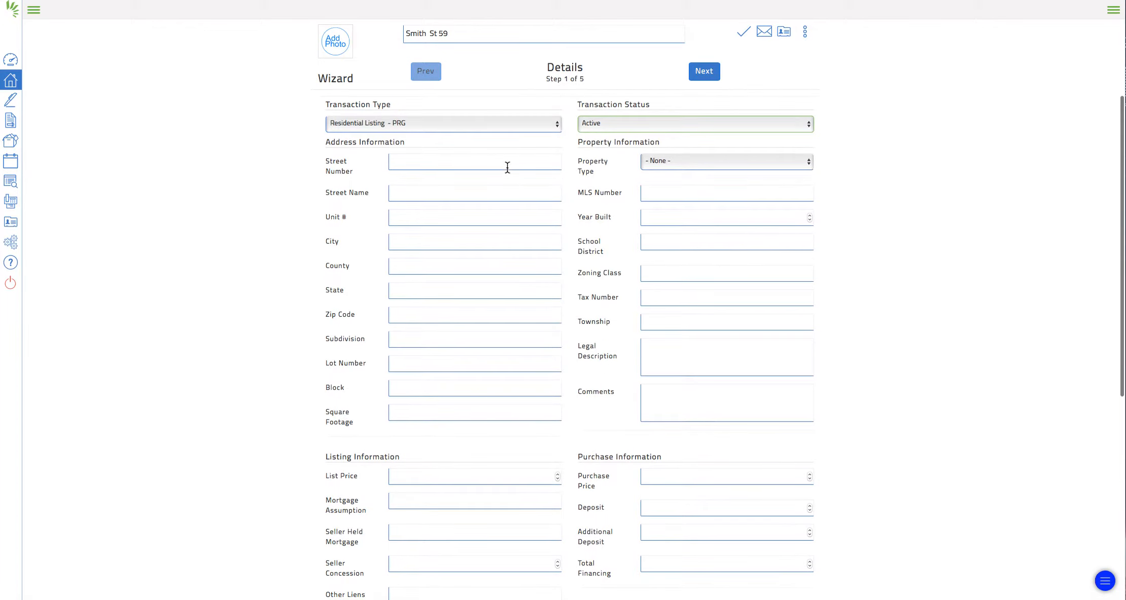
- Leave the property type unset and advance to the Transaction Dates step
click(798, 162)
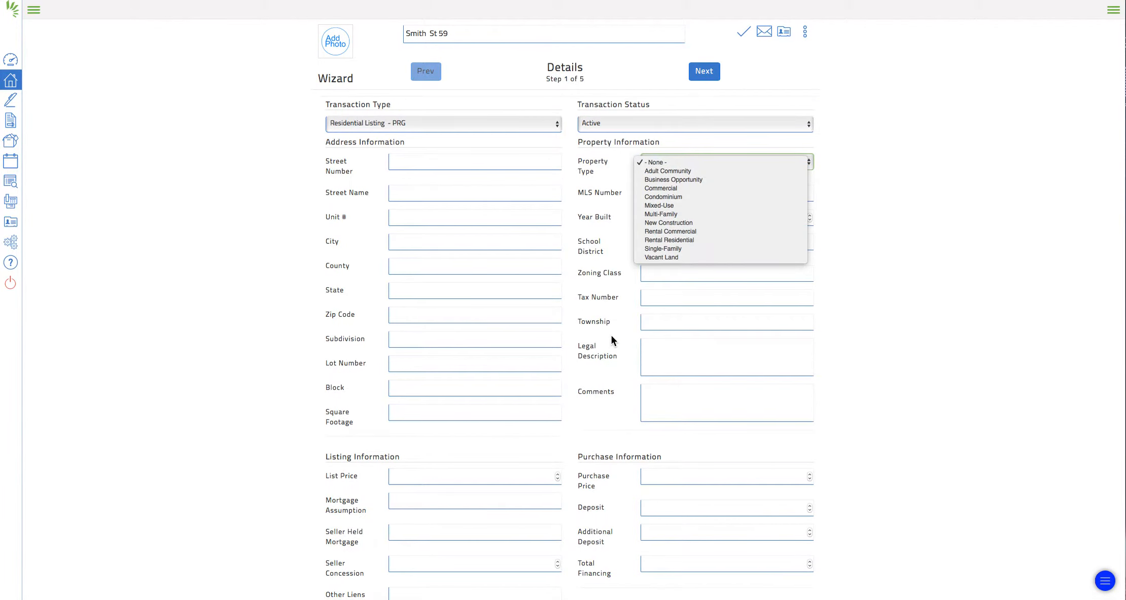
click(533, 342)
scroll(737, 337, down, 5)
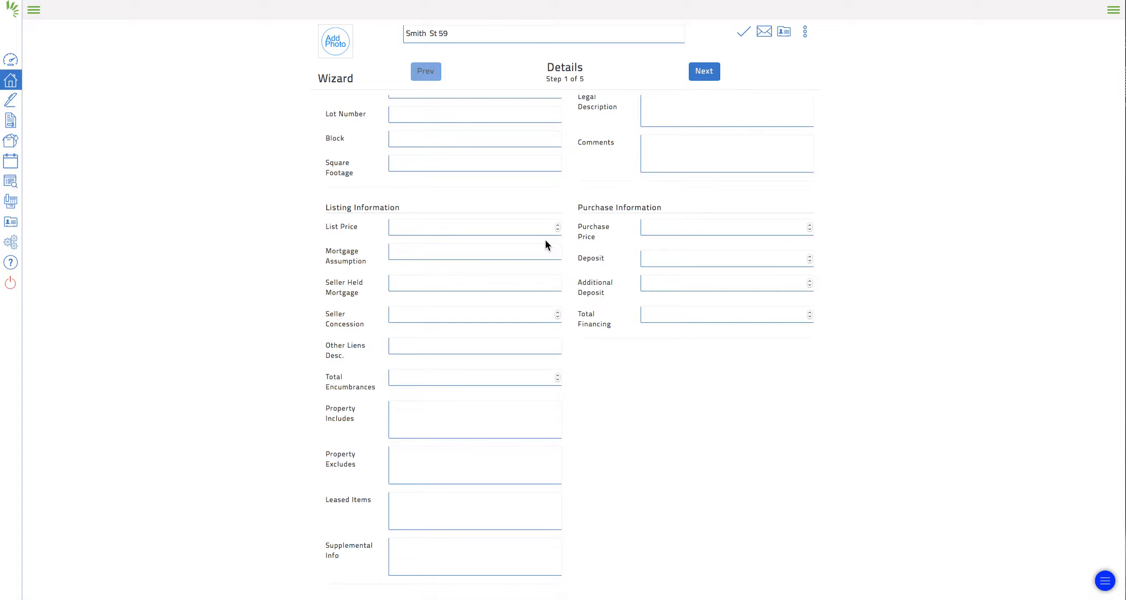
scroll(528, 229, up, 3)
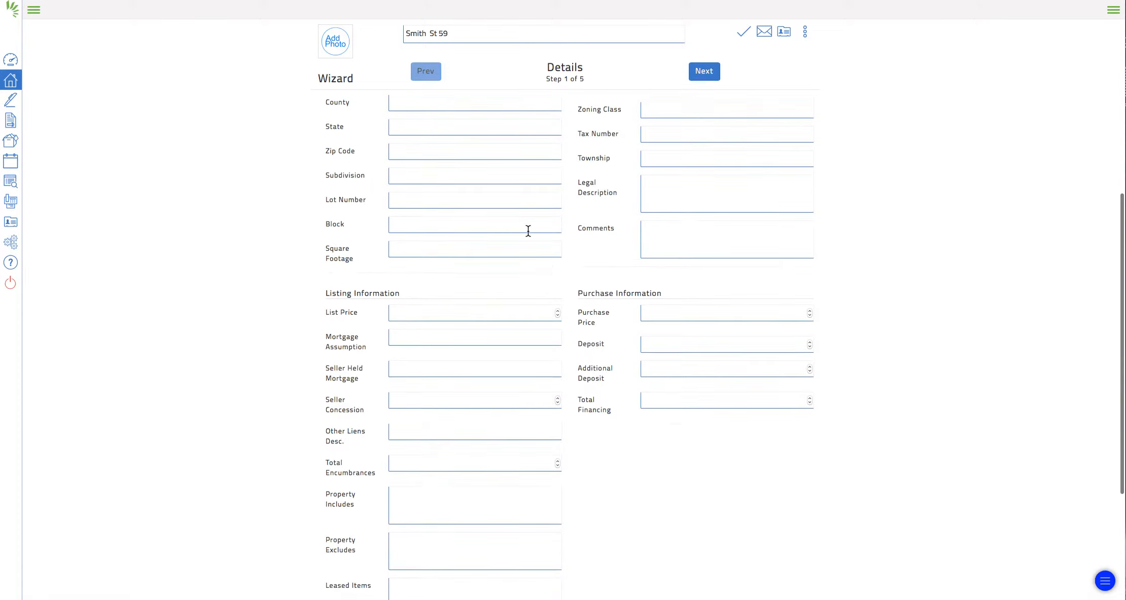
scroll(515, 382, up, 3)
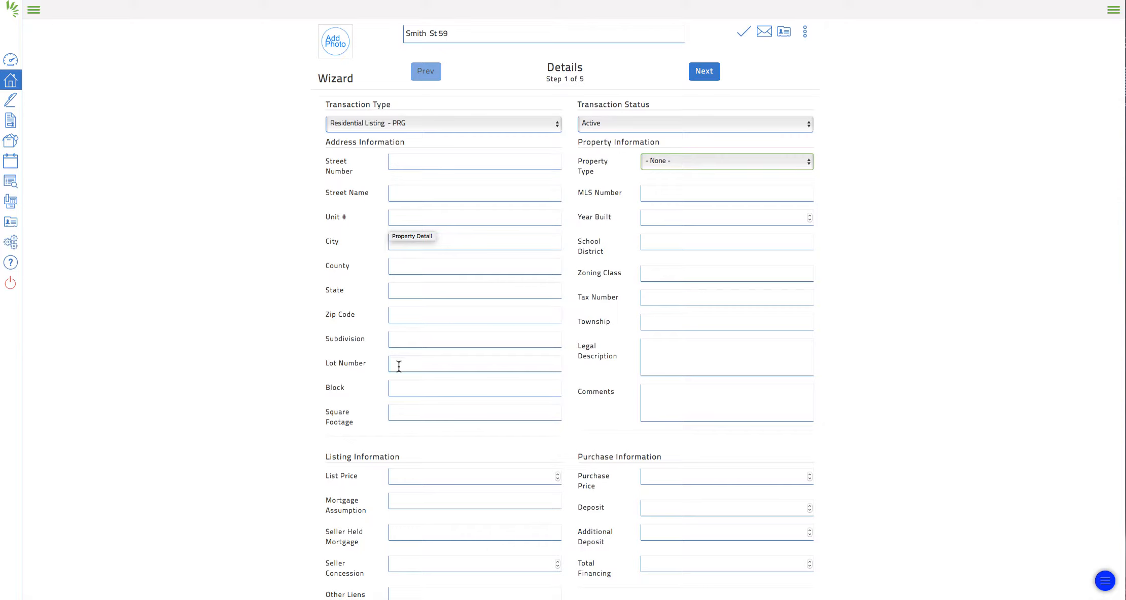
scroll(538, 381, down, 2)
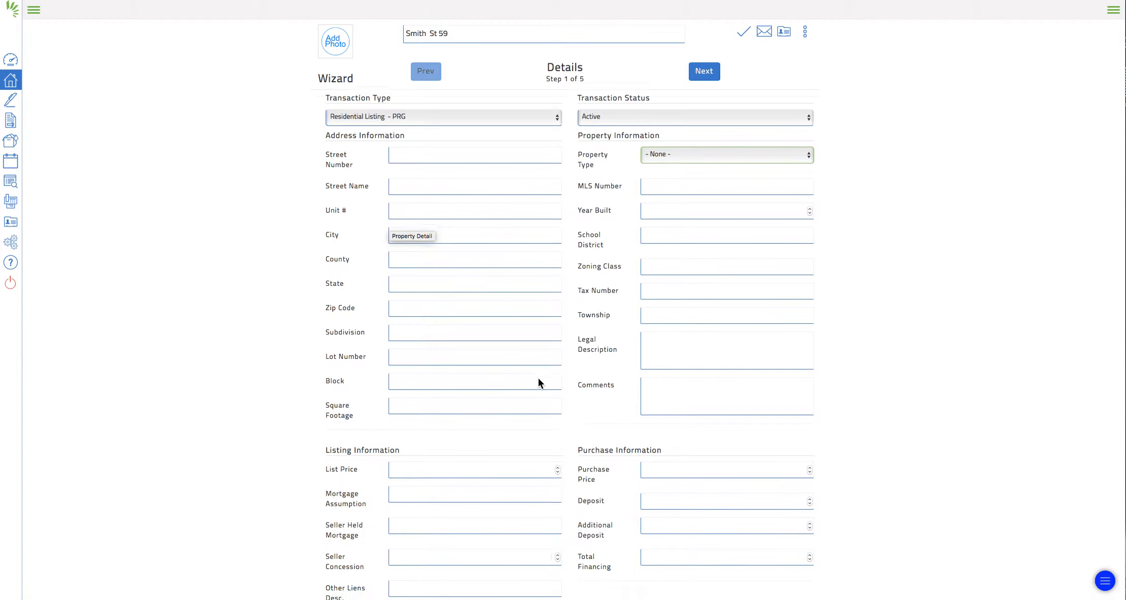
scroll(537, 378, down, 2)
scroll(545, 378, up, 4)
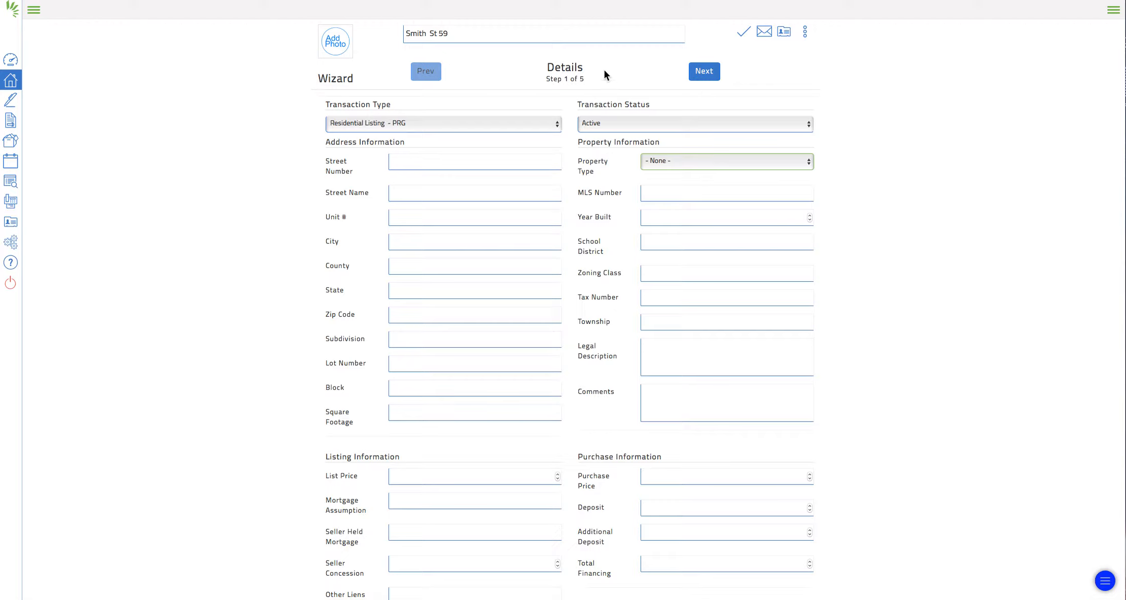
click(707, 71)
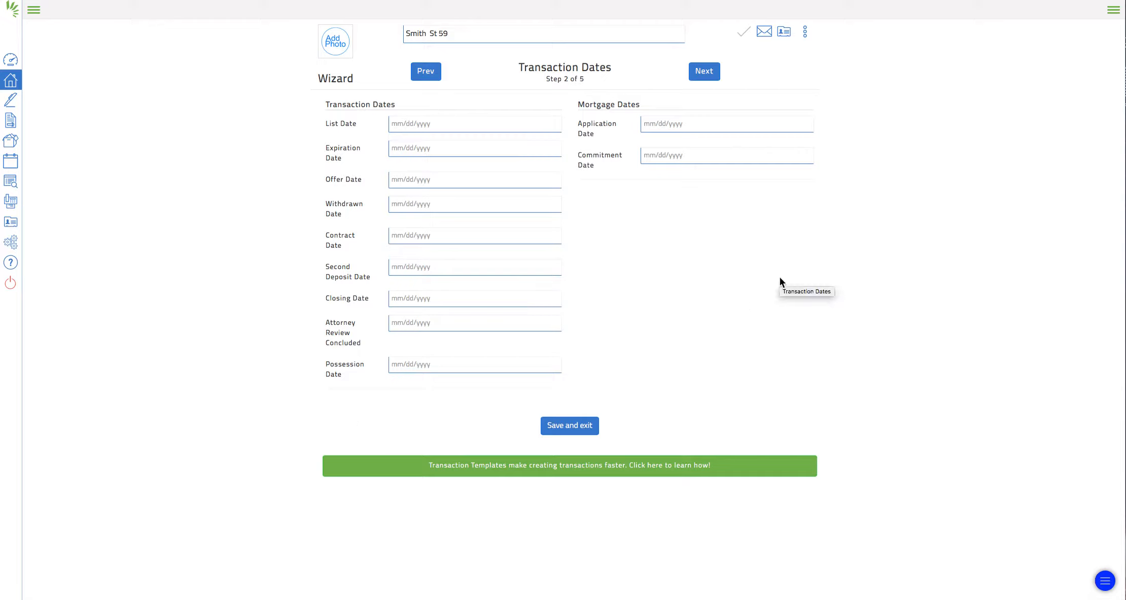
- Set the List Date to 12/29/2016, leaving the Expiration Date blank
click(412, 127)
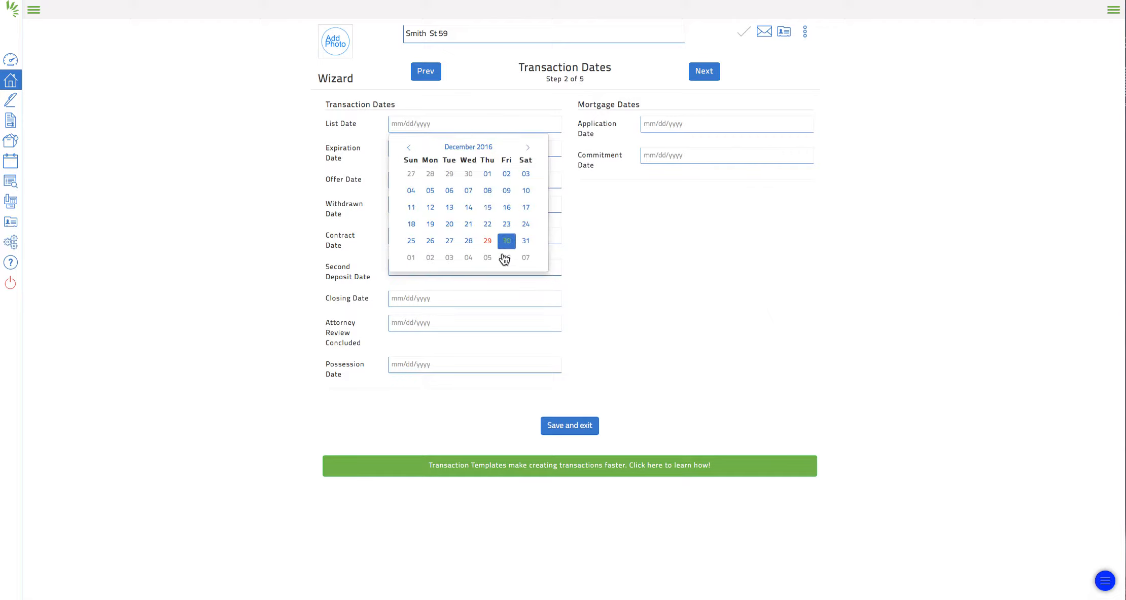
click(488, 242)
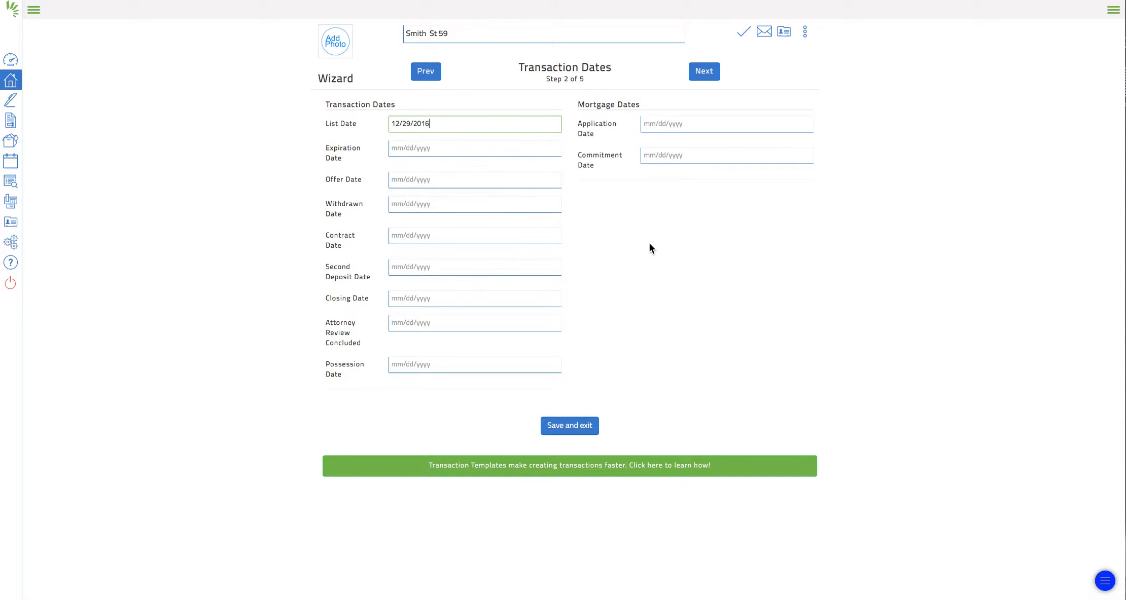
click(410, 147)
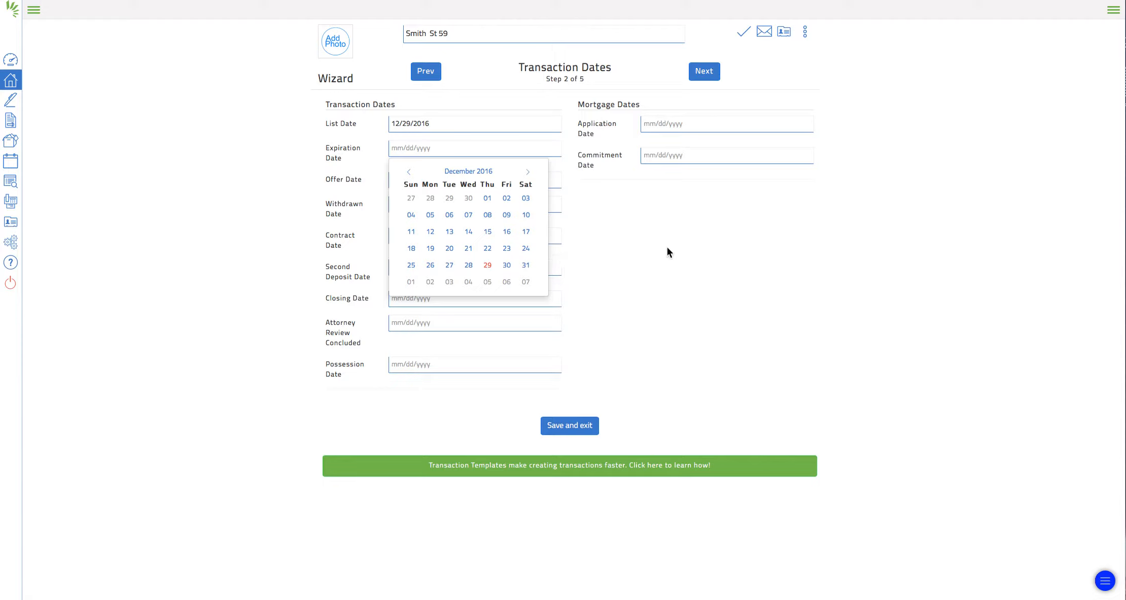
click(723, 265)
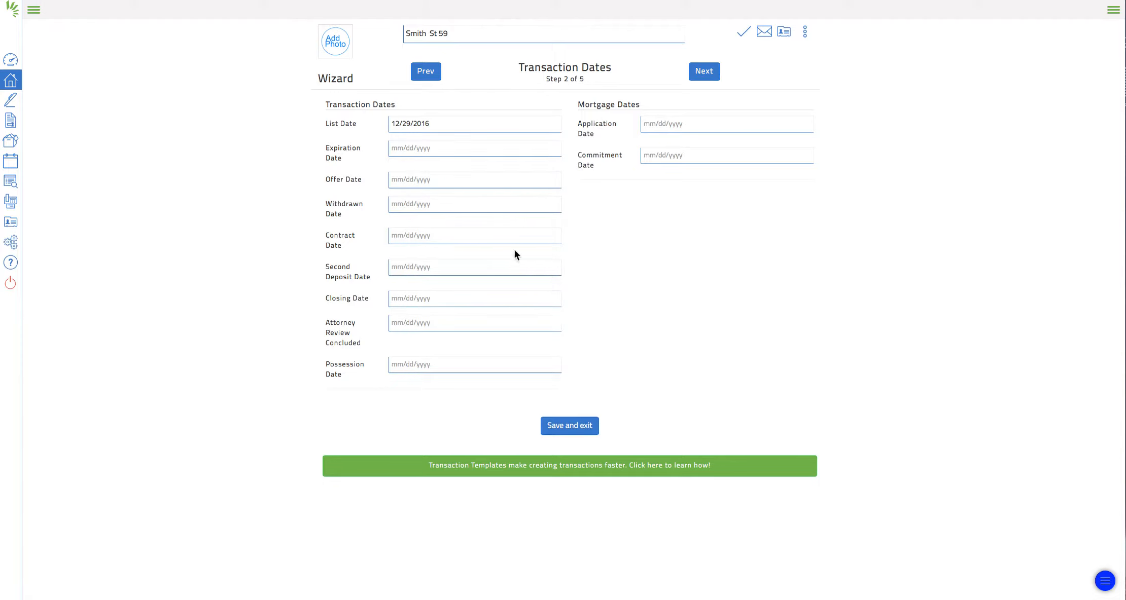
- Advance to Contacts (step 3 of 5) and show the + Add contact choices
click(716, 74)
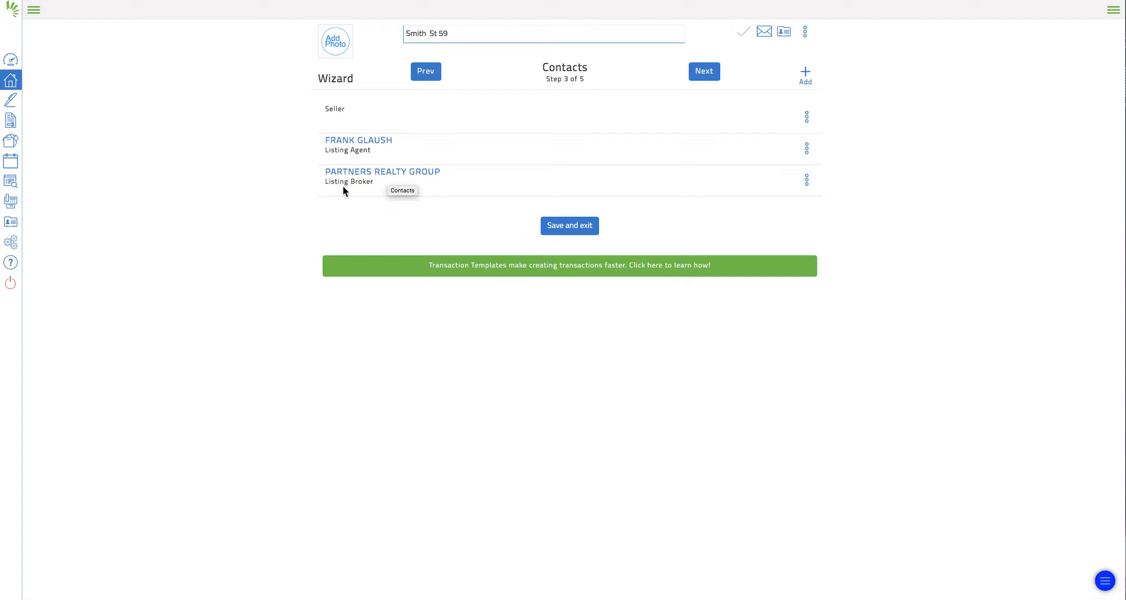
click(806, 76)
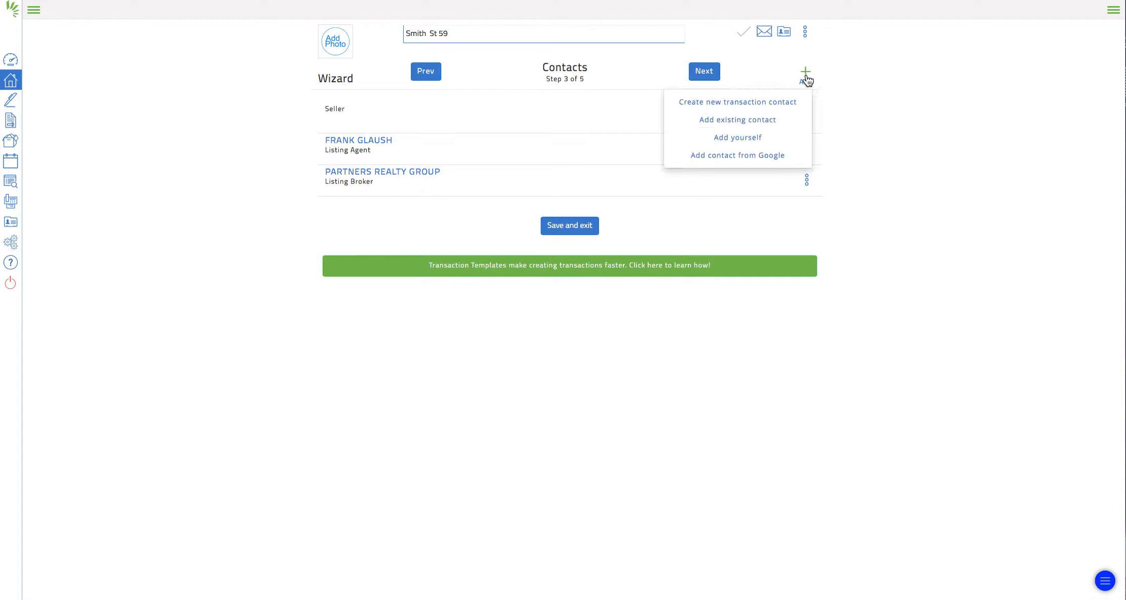
click(711, 105)
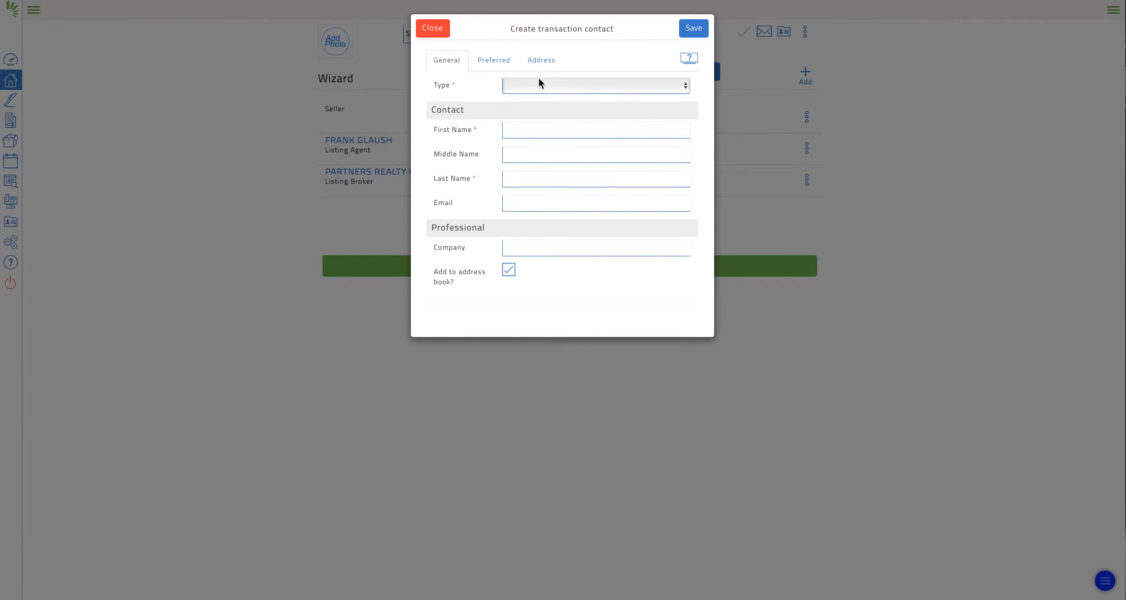
click(613, 82)
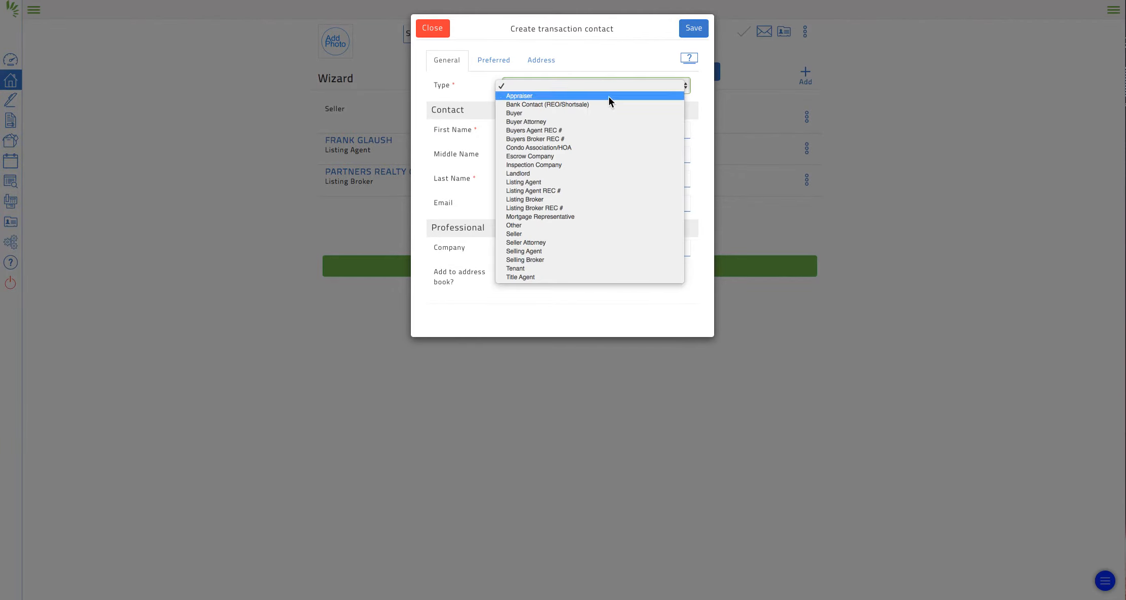
click(574, 235)
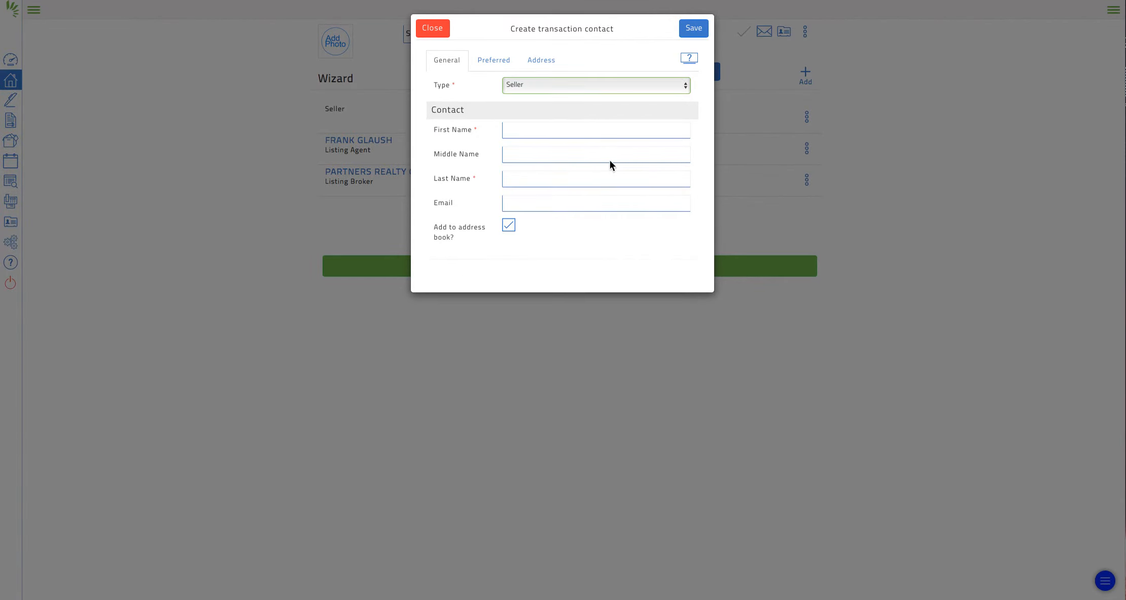
click(646, 86)
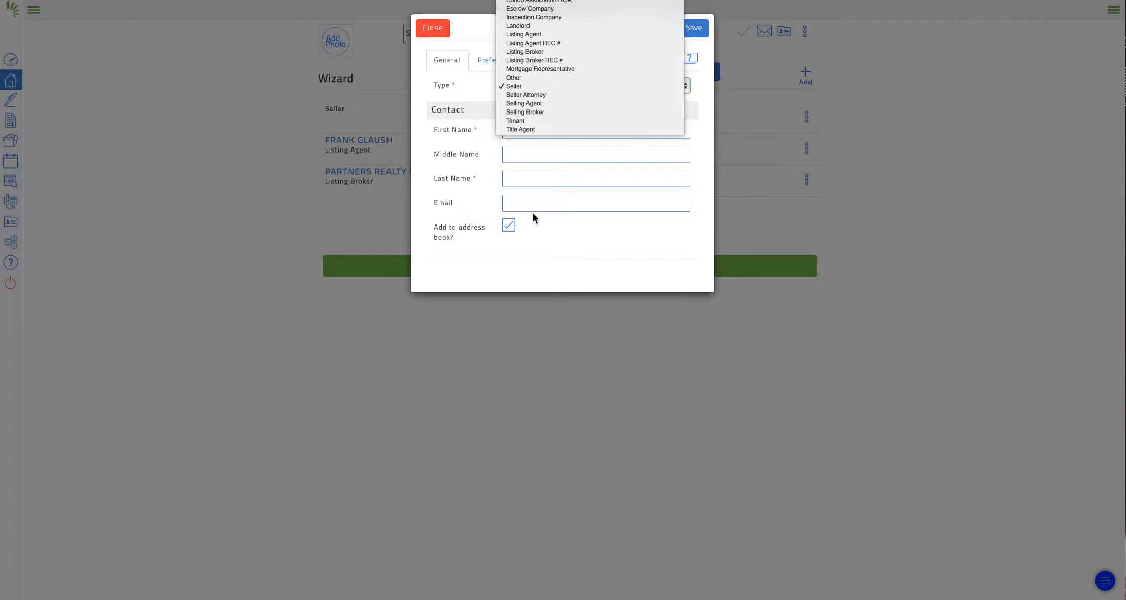
click(580, 240)
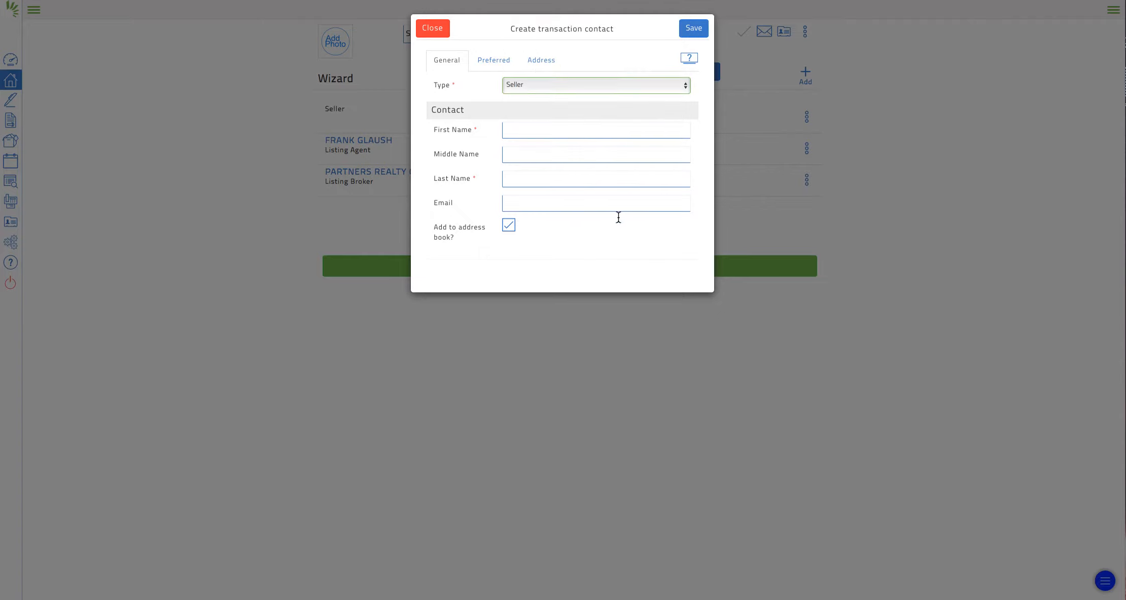
click(422, 29)
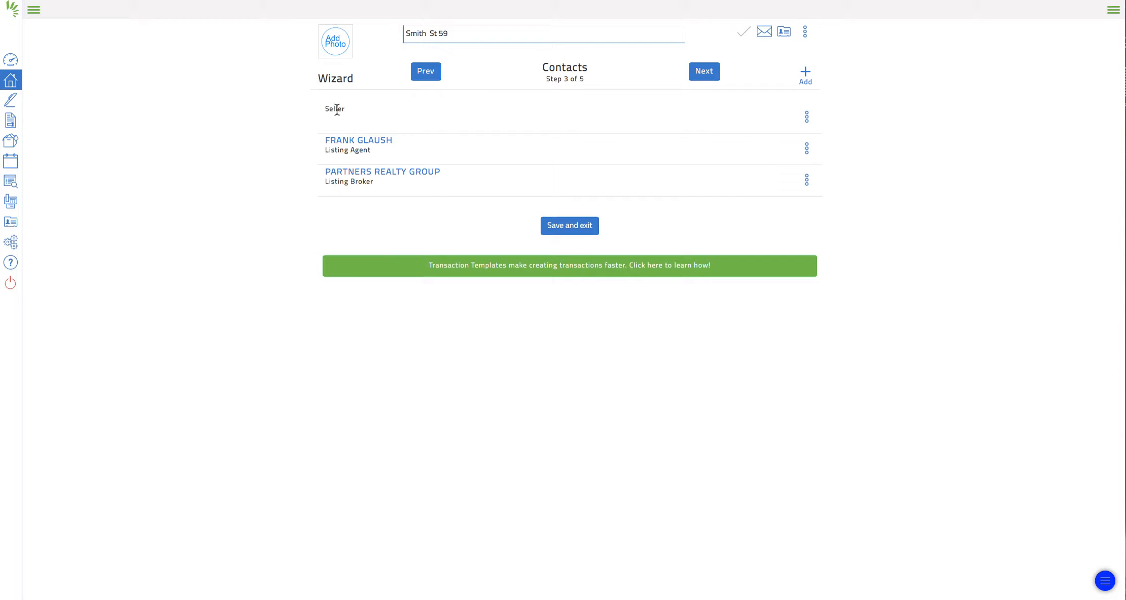
- Close the Seller contact's edit view unchanged and advance to the Forms step
click(806, 116)
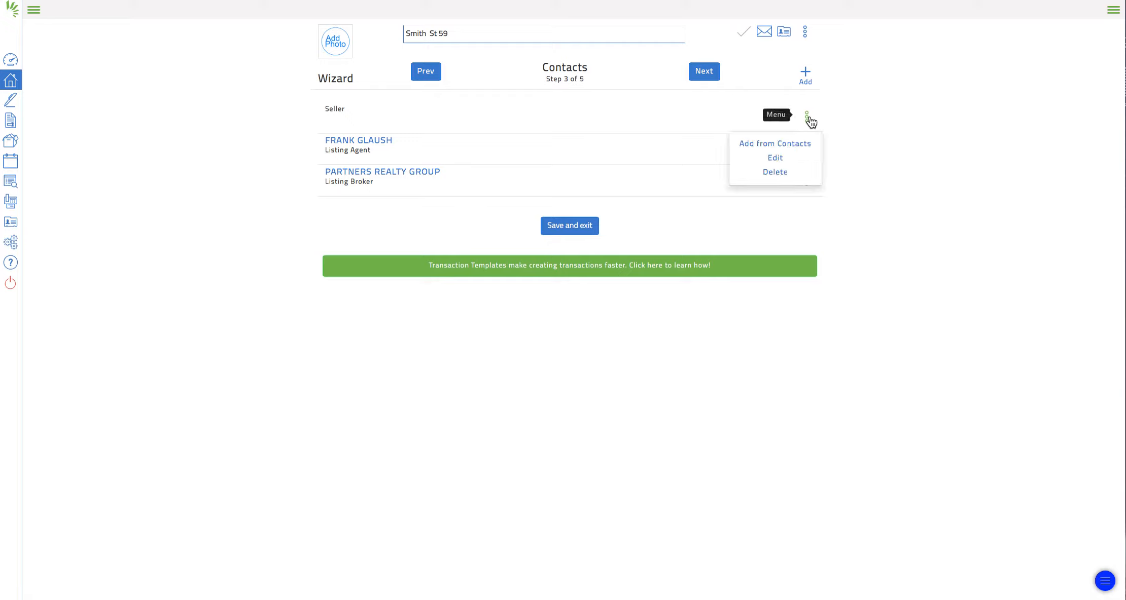
click(776, 158)
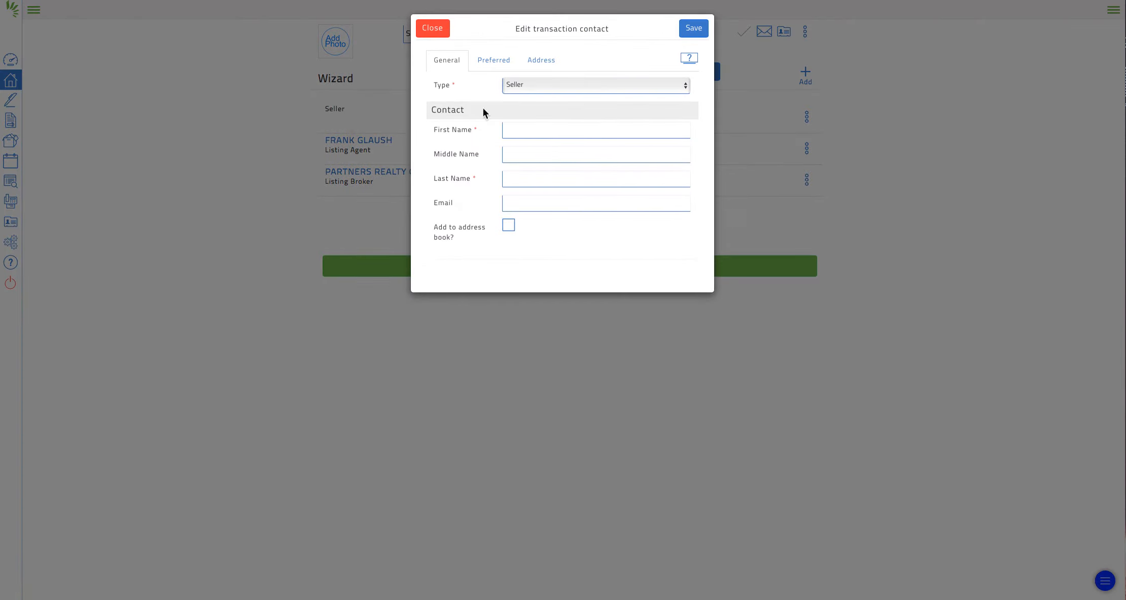
click(438, 30)
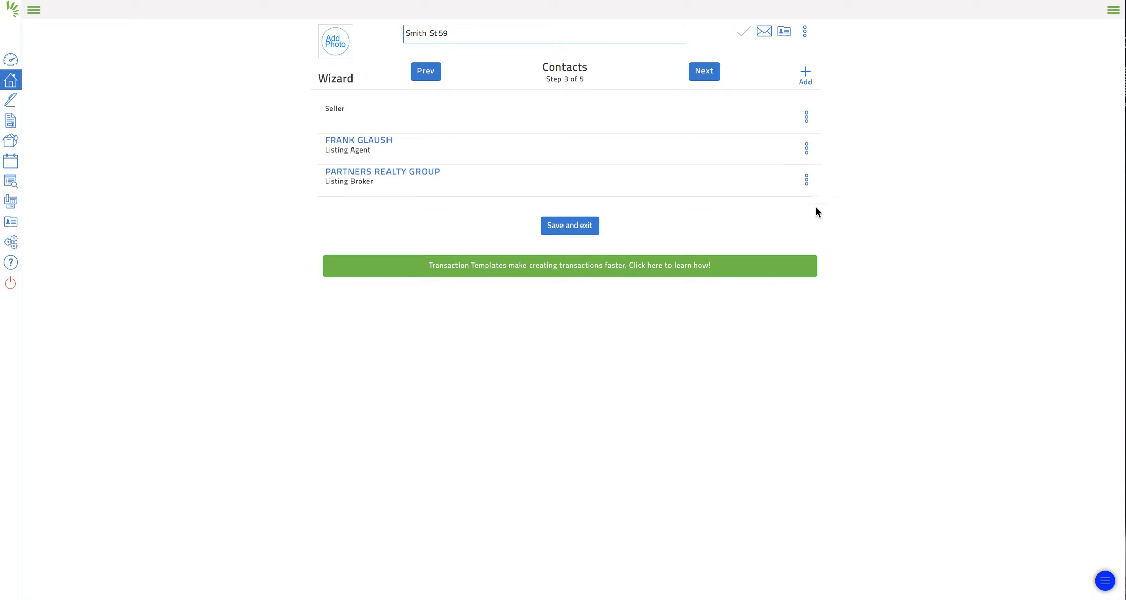
click(700, 71)
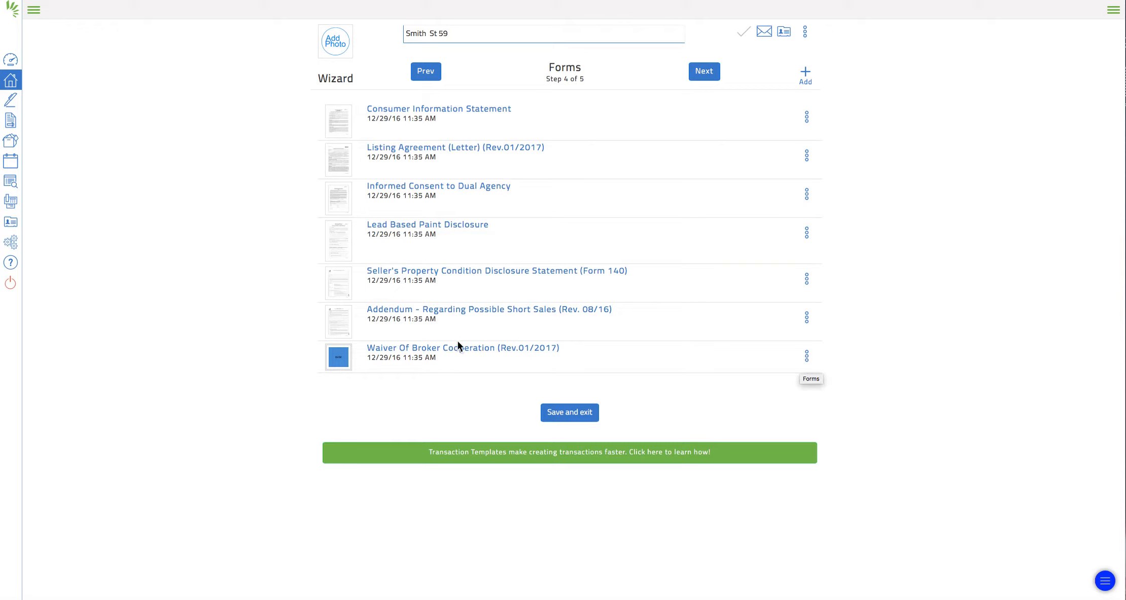
- Cancel deleting the Waiver Of Broker Cooperation form and advance to the Documents step
click(807, 356)
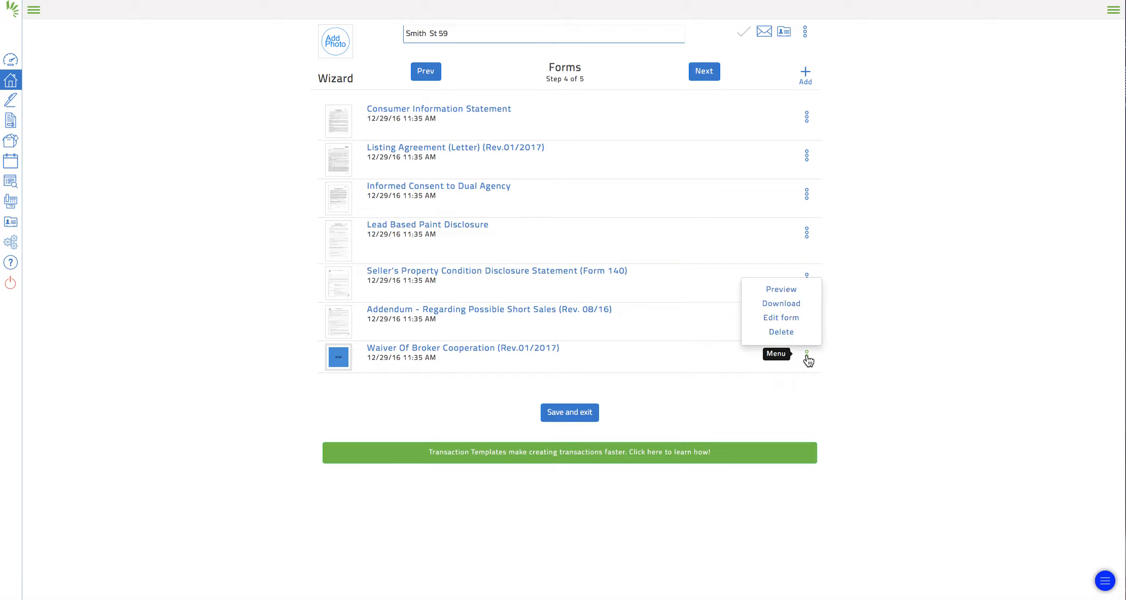
click(781, 332)
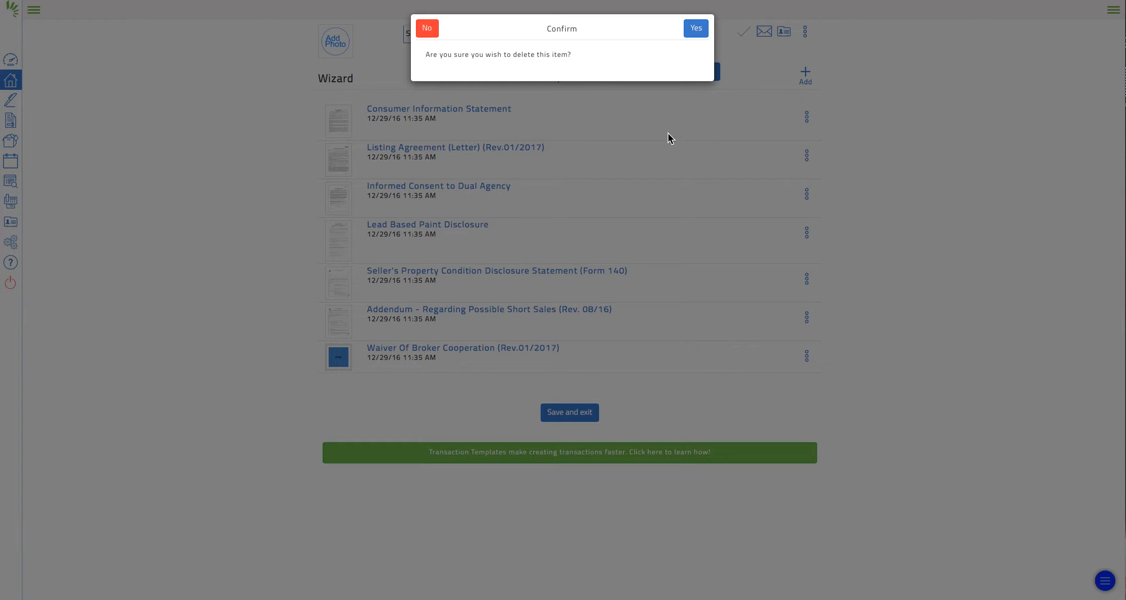
click(427, 28)
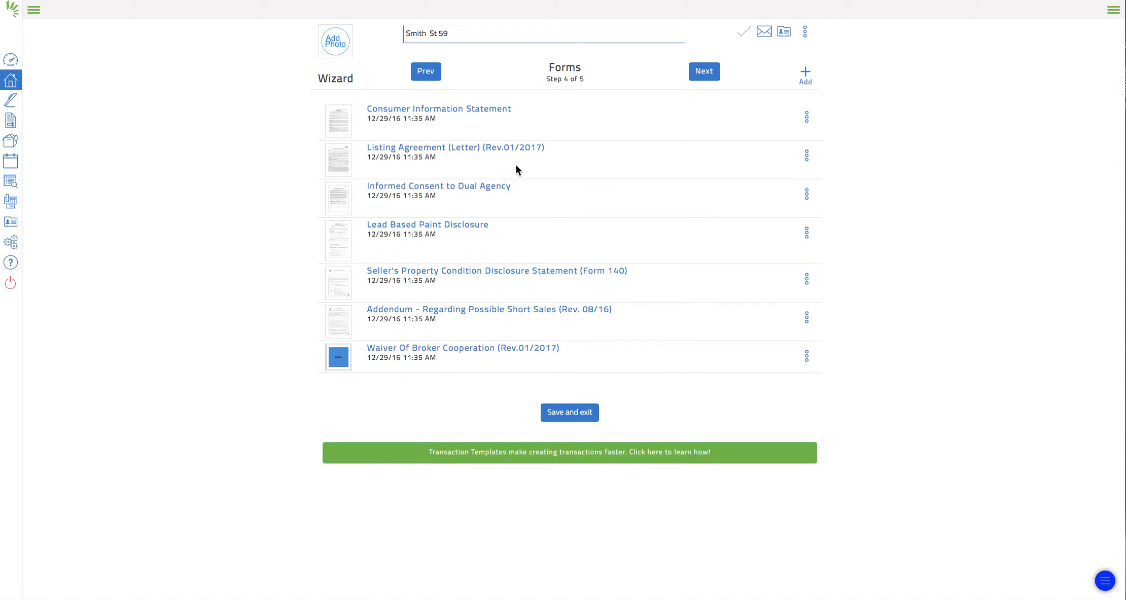
click(710, 74)
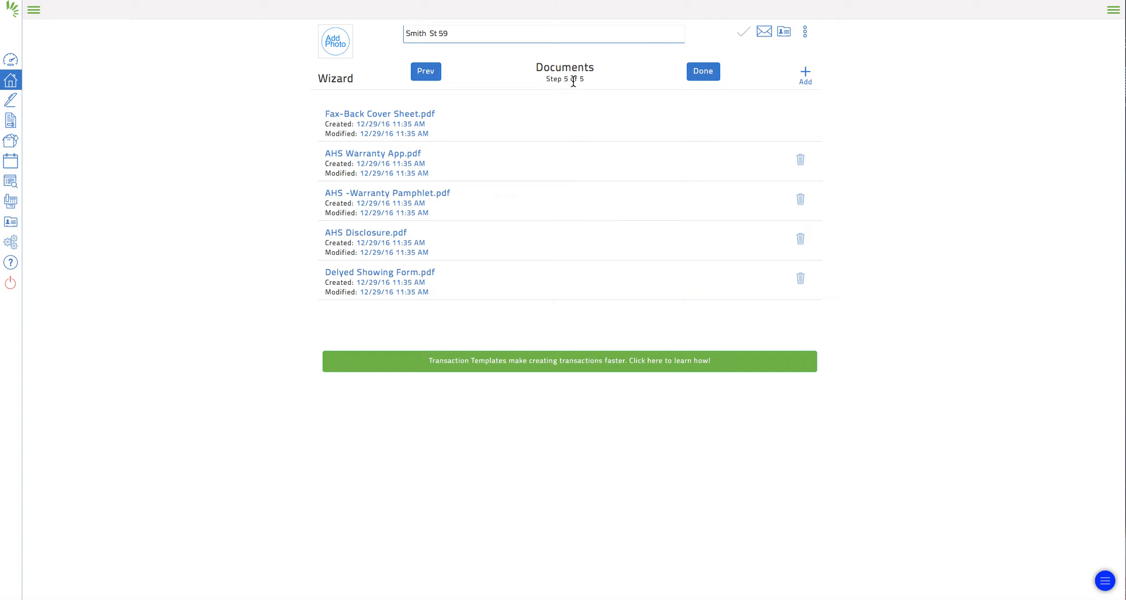
click(708, 72)
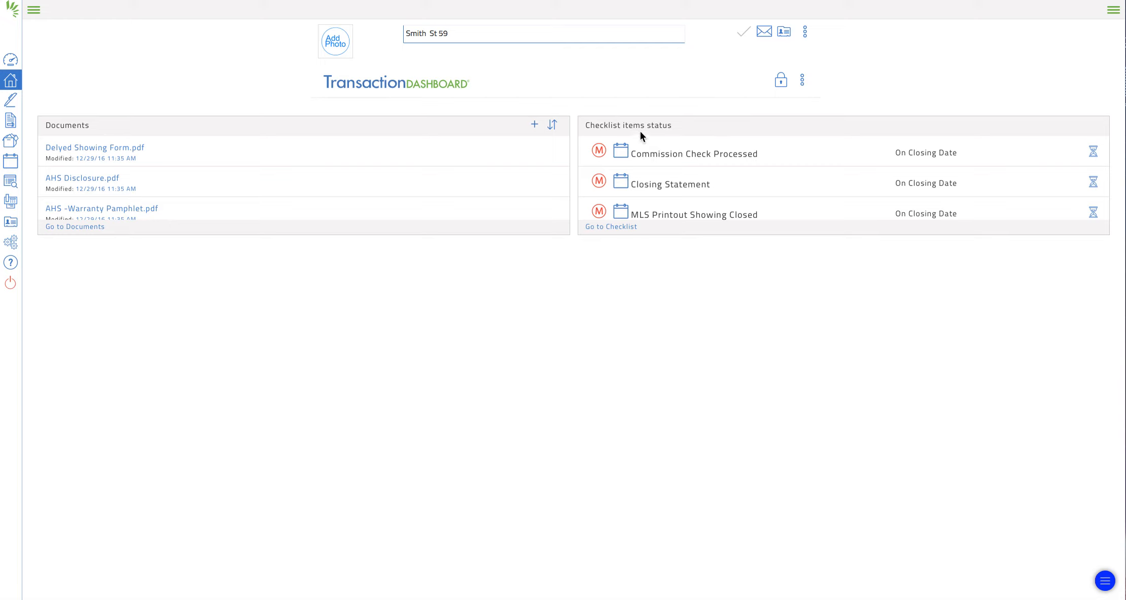
scroll(730, 199, down, 10)
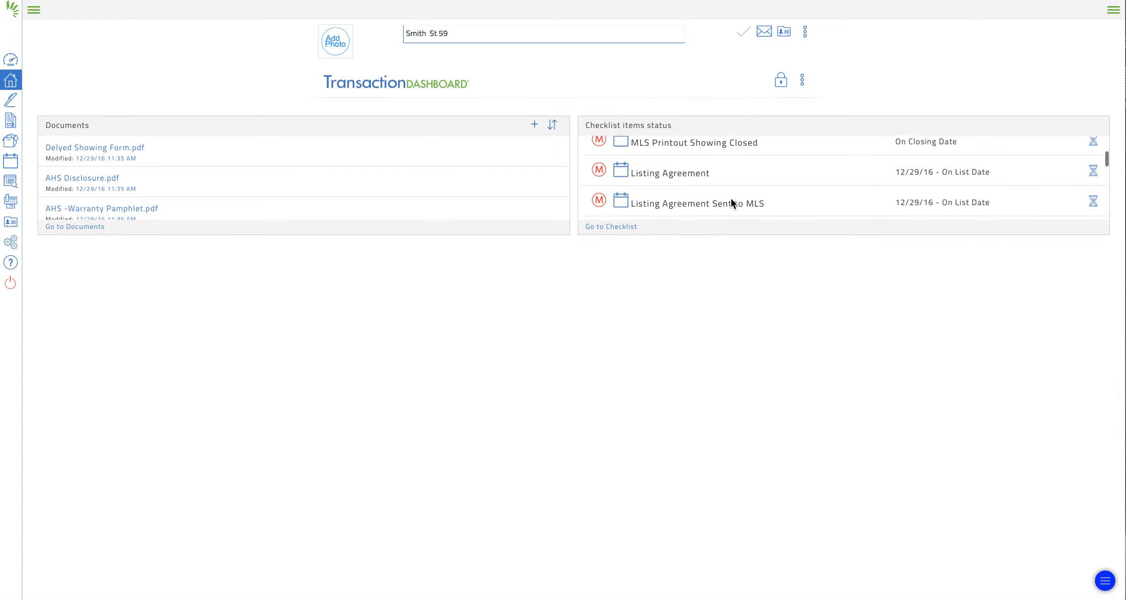
scroll(731, 198, up, 10)
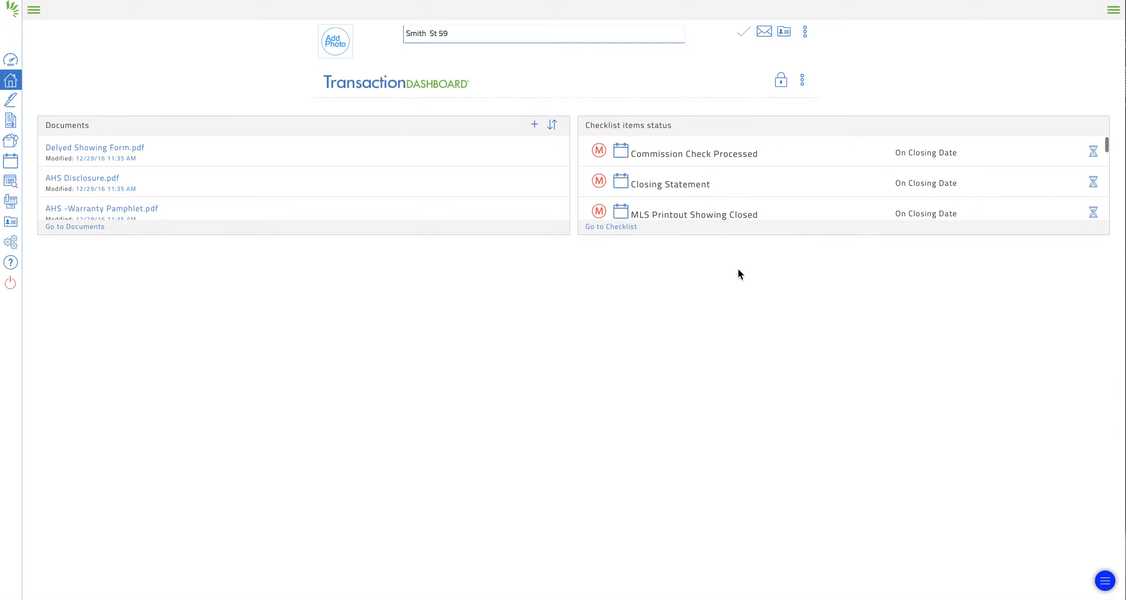
scroll(707, 197, up, 5)
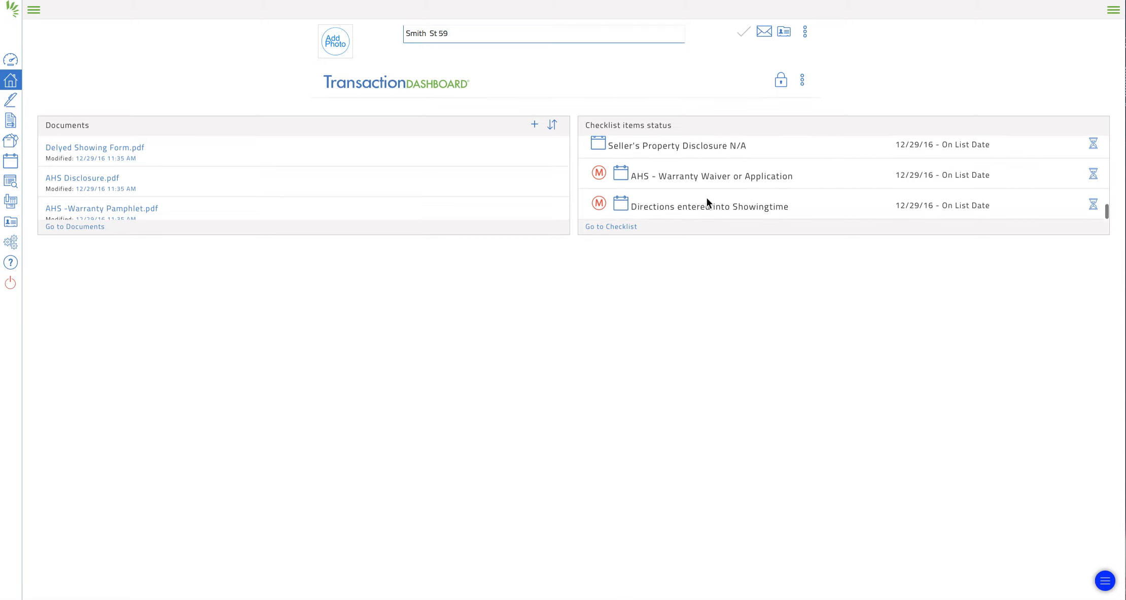
scroll(704, 197, up, 3)
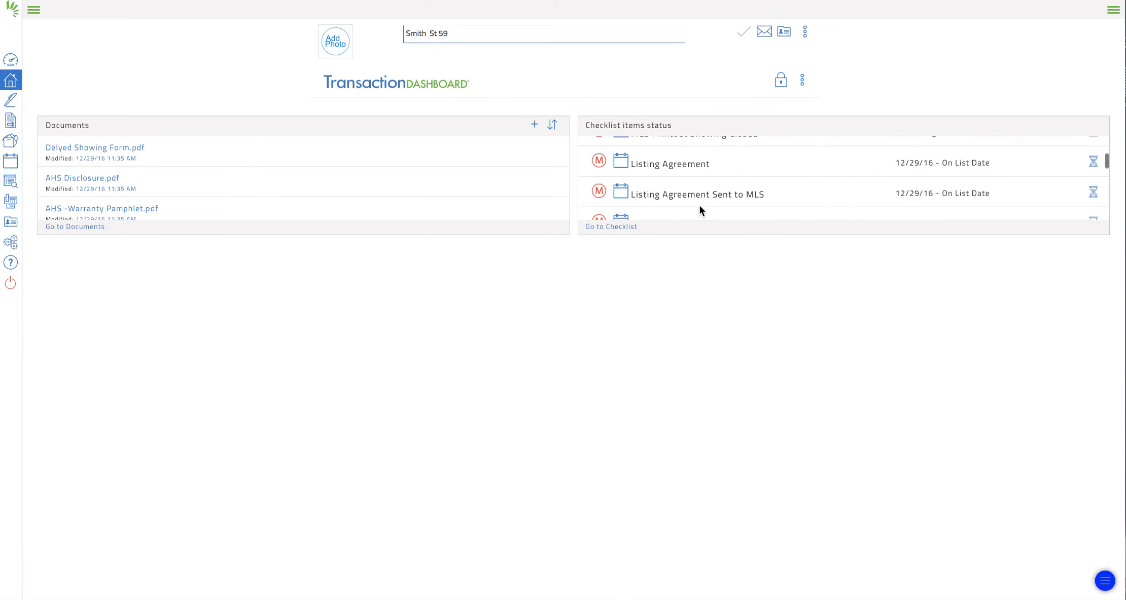